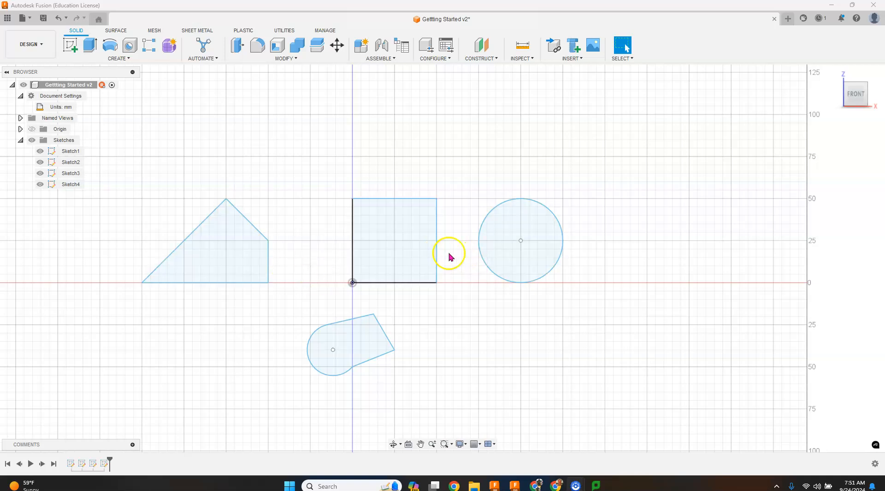
{"action": "right_click", "coordinate": [221, 245]}
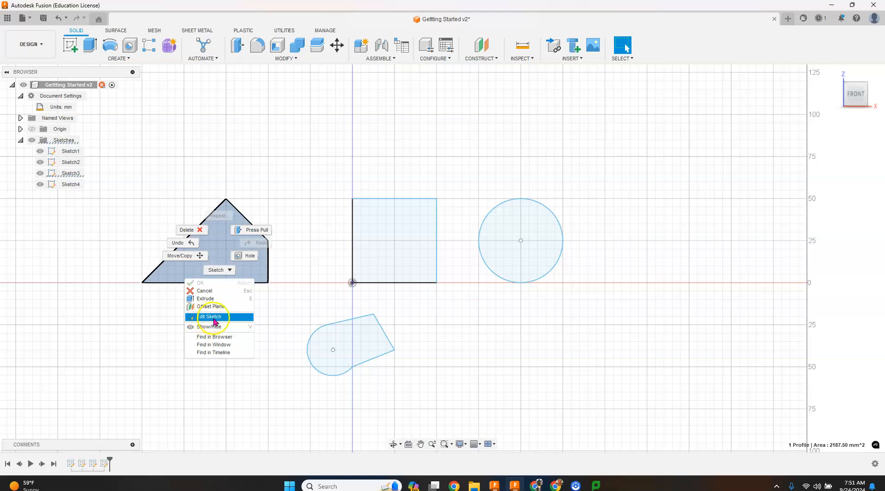
{"action": "left_click", "coordinate": [199, 174]}
{"action": "left_click", "coordinate": [82, 174]}
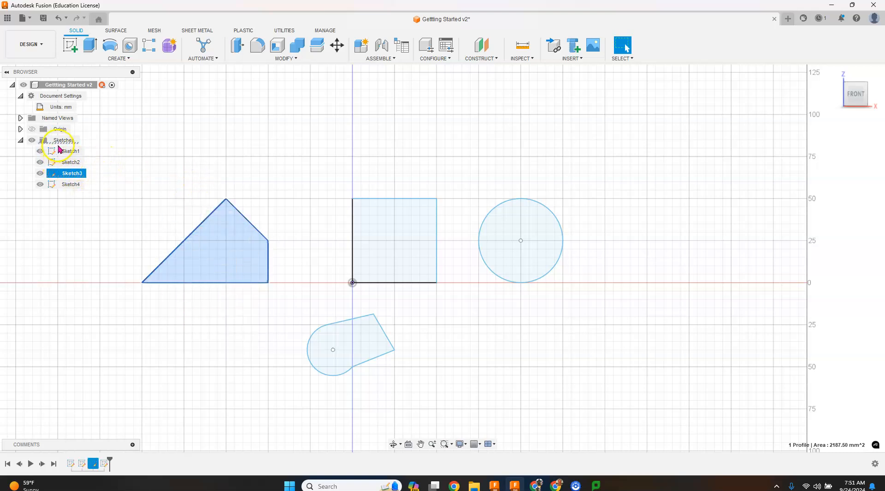
{"action": "left_click", "coordinate": [71, 152]}
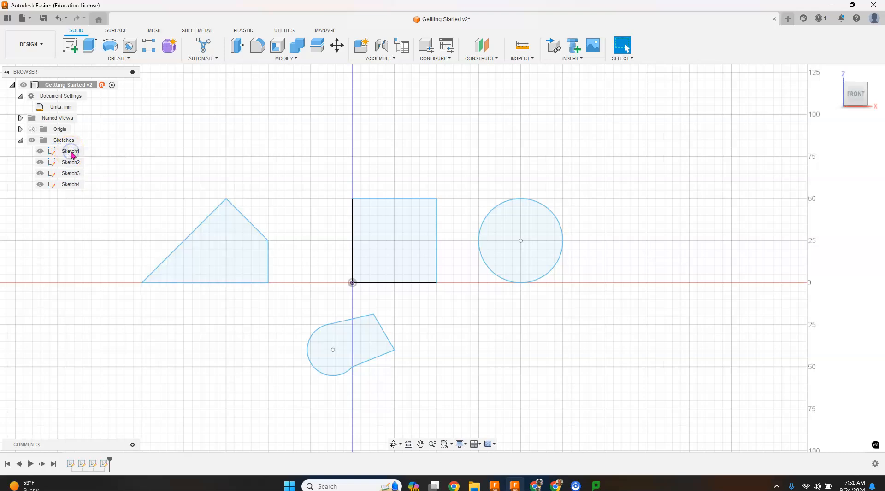
{"action": "left_click", "coordinate": [70, 162]}
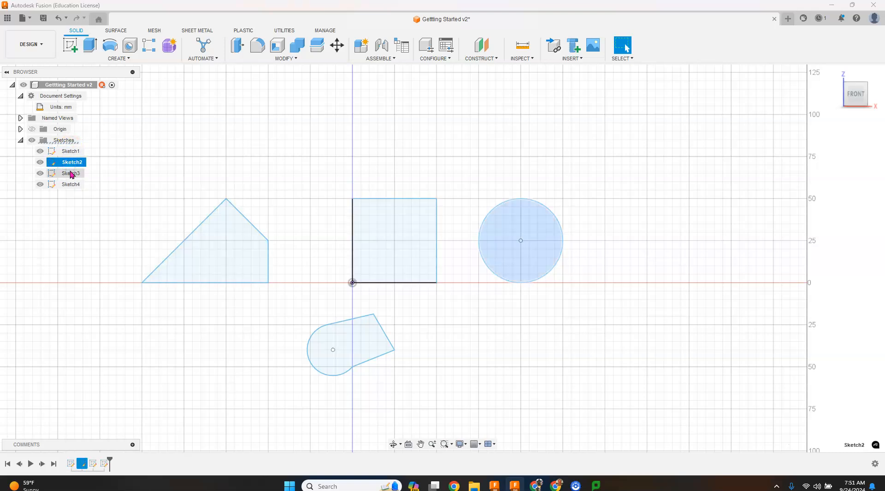
{"action": "left_click", "coordinate": [70, 173]}
Open the circle's sketch for editing and finish it without making changes
{"action": "right_click", "coordinate": [69, 164]}
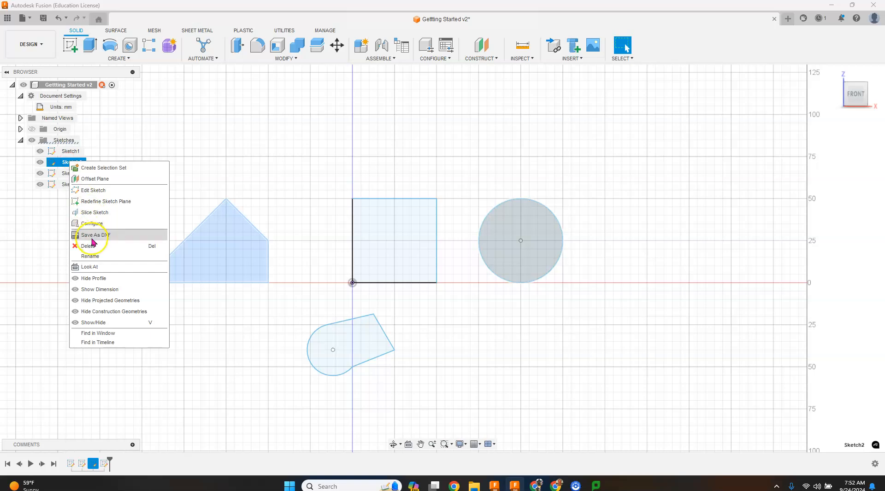
{"action": "left_click", "coordinate": [97, 190]}
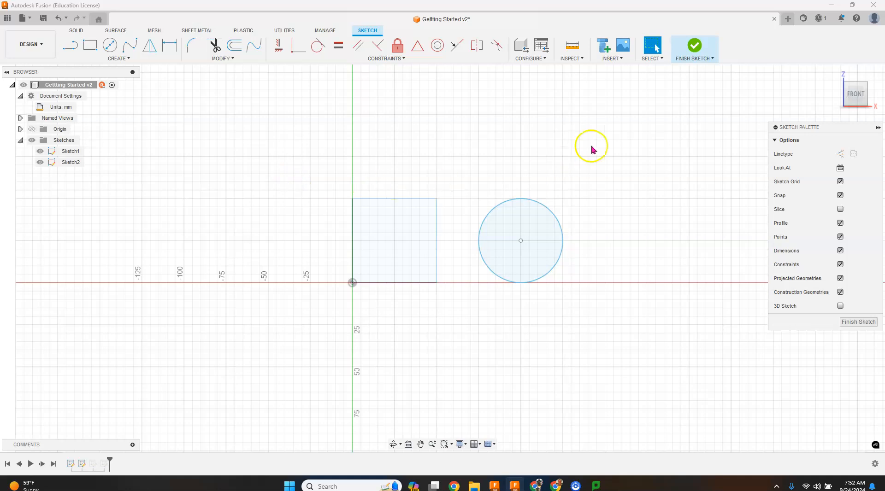
{"action": "left_click", "coordinate": [695, 46]}
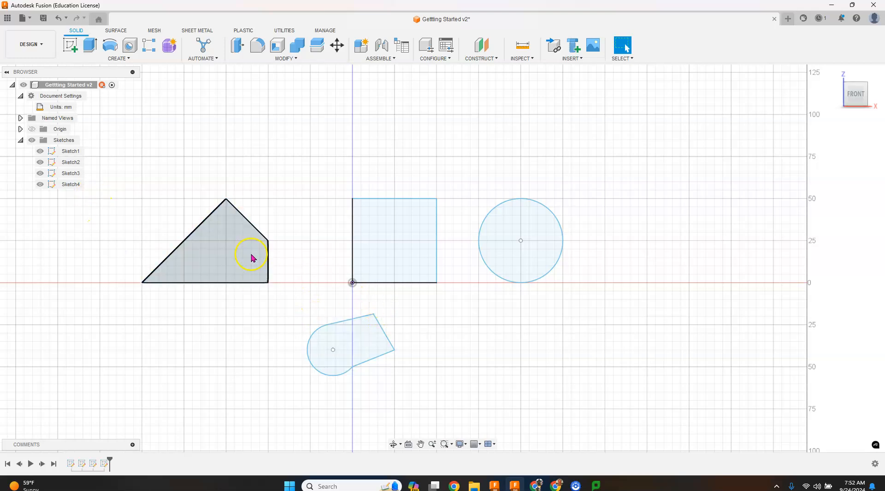
Edit the square's sketch, dimension its upper horizontal edge to 75 mm, and finish the sketch
{"action": "left_click", "coordinate": [376, 259]}
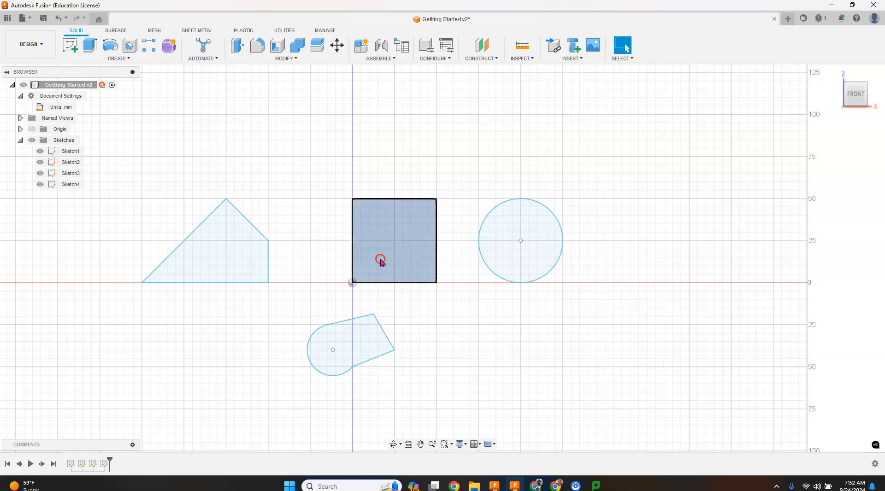
{"action": "right_click", "coordinate": [376, 259]}
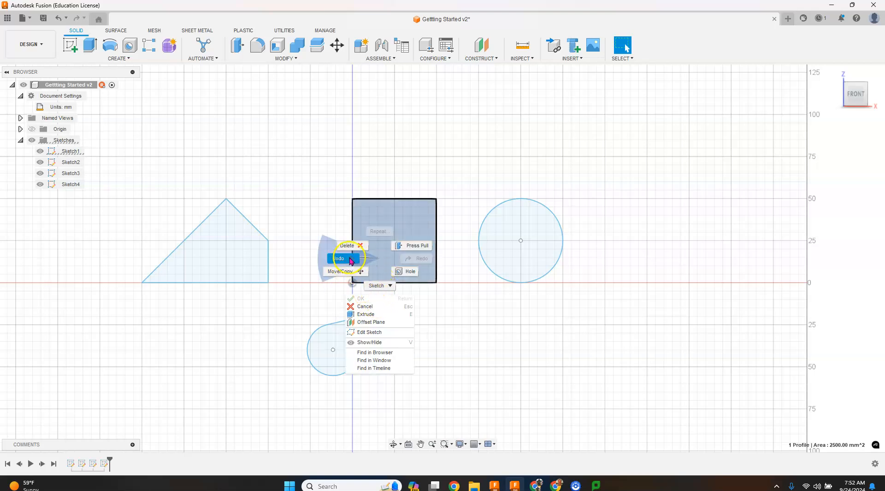
{"action": "left_click", "coordinate": [374, 333]}
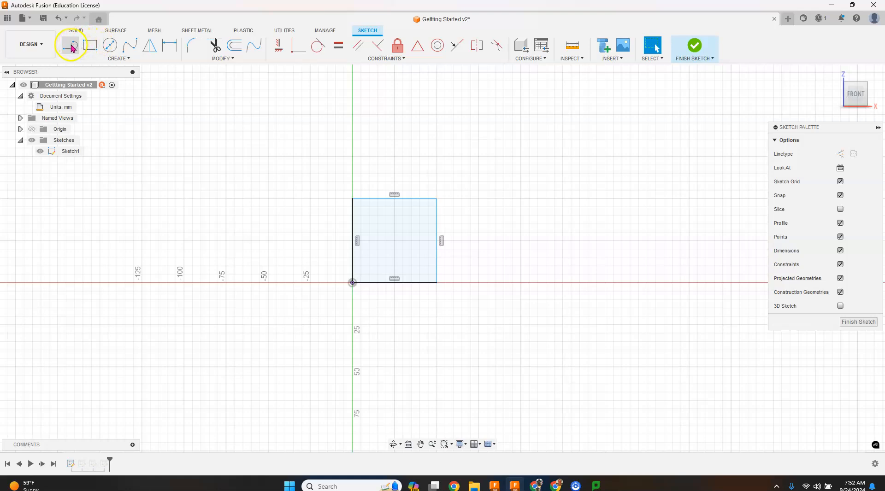
{"action": "left_click", "coordinate": [173, 45]}
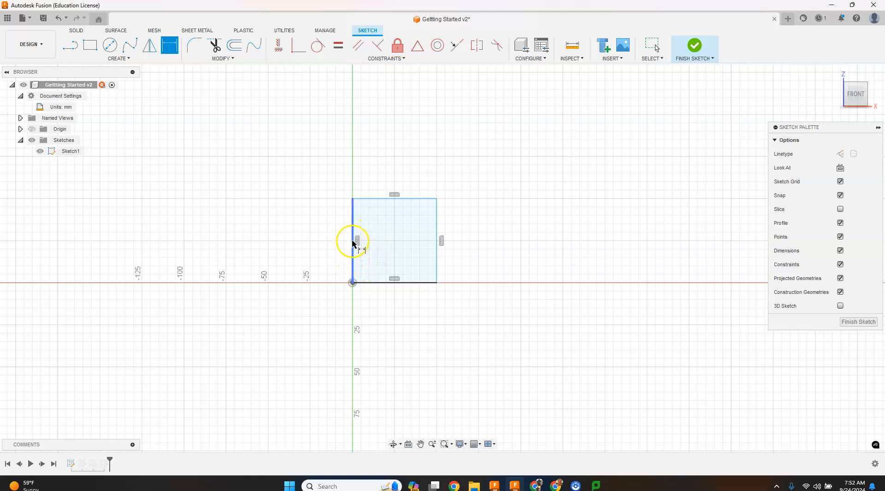
{"action": "left_click", "coordinate": [409, 200]}
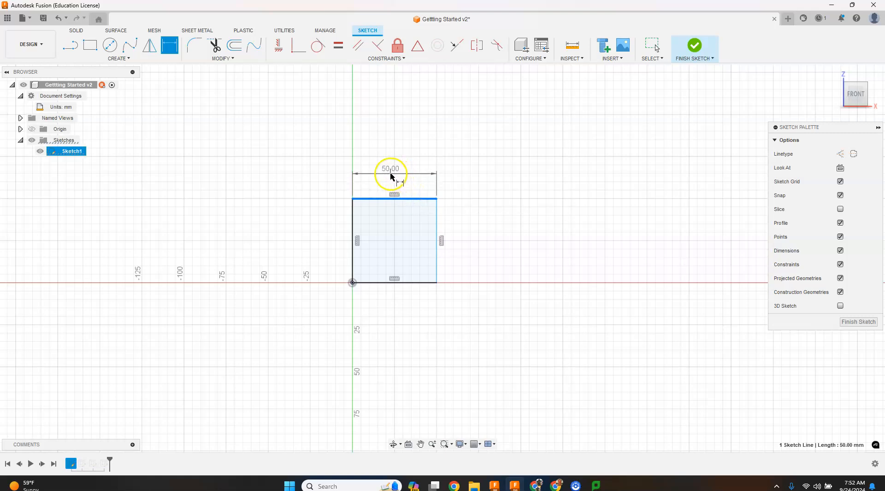
{"action": "left_click", "coordinate": [395, 183]}
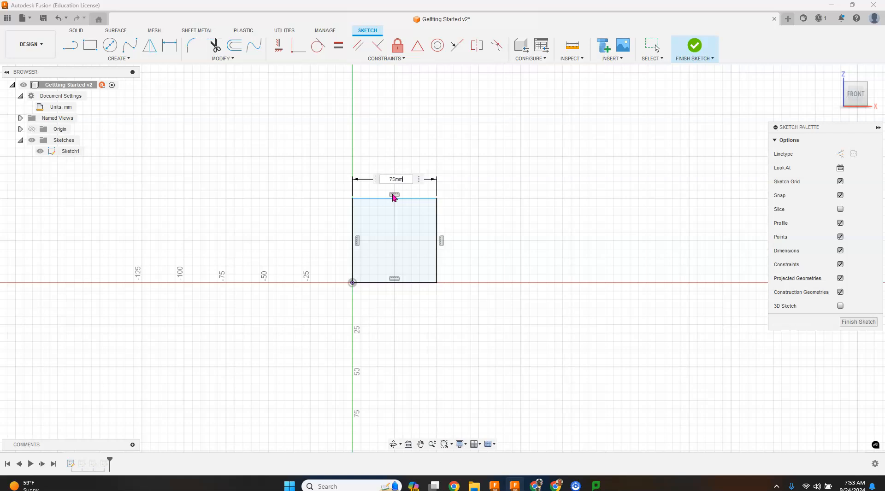
{"action": "key", "text": "Return"}
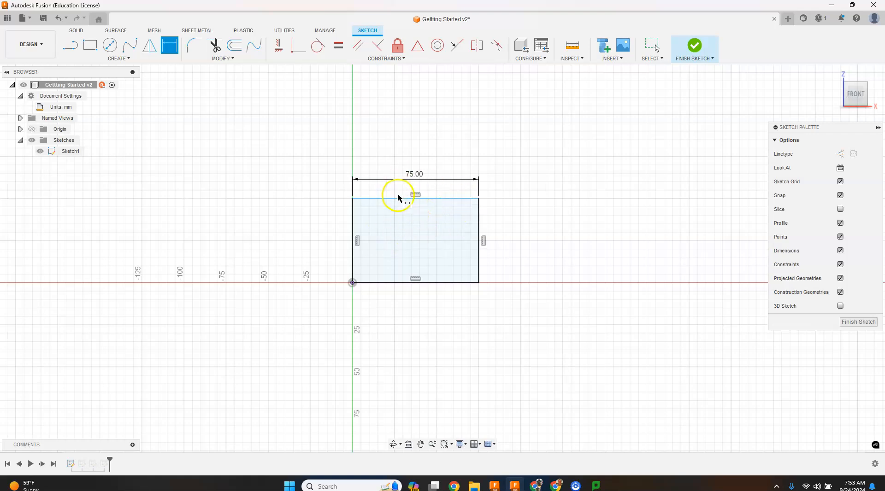
{"action": "left_click", "coordinate": [695, 47]}
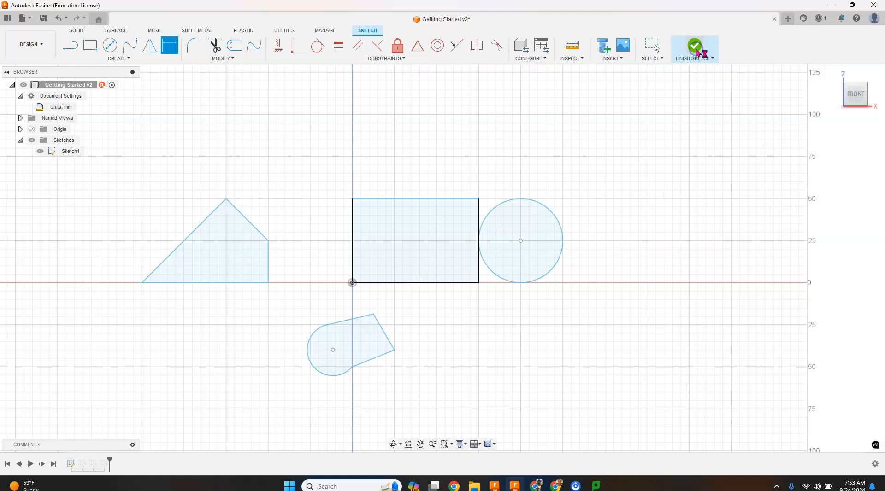
{"action": "left_click", "coordinate": [695, 47]}
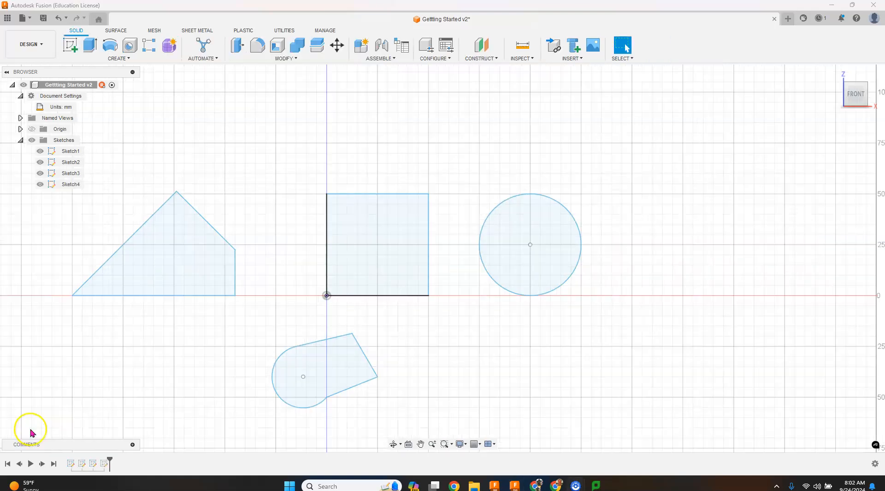
{"action": "left_click", "coordinate": [375, 272]}
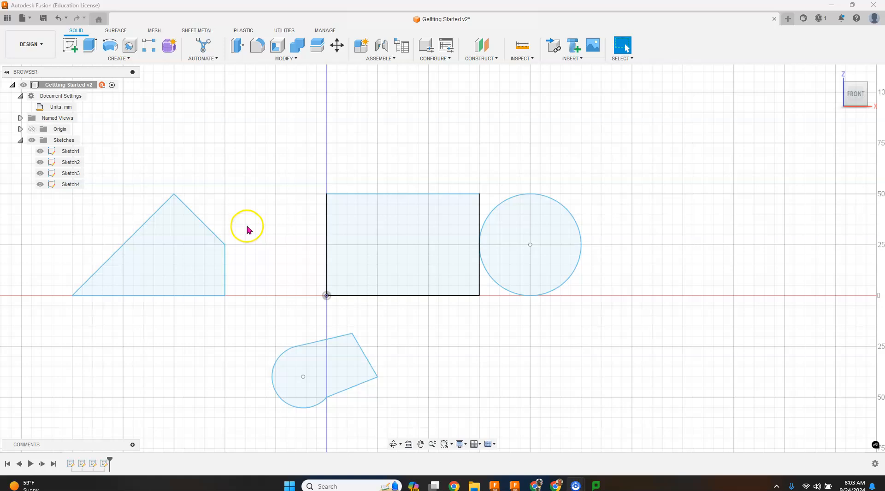
Edit the irregular polygon's sketch and dimension the horizontal distance between its lower-left and upper-right corner points to 80 mm
{"action": "left_click", "coordinate": [170, 260]}
{"action": "right_click", "coordinate": [170, 257]}
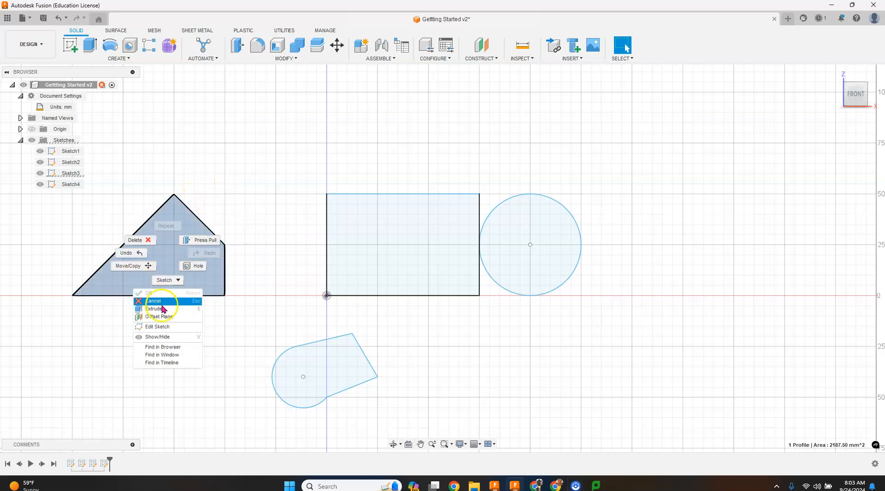
{"action": "left_click", "coordinate": [157, 328]}
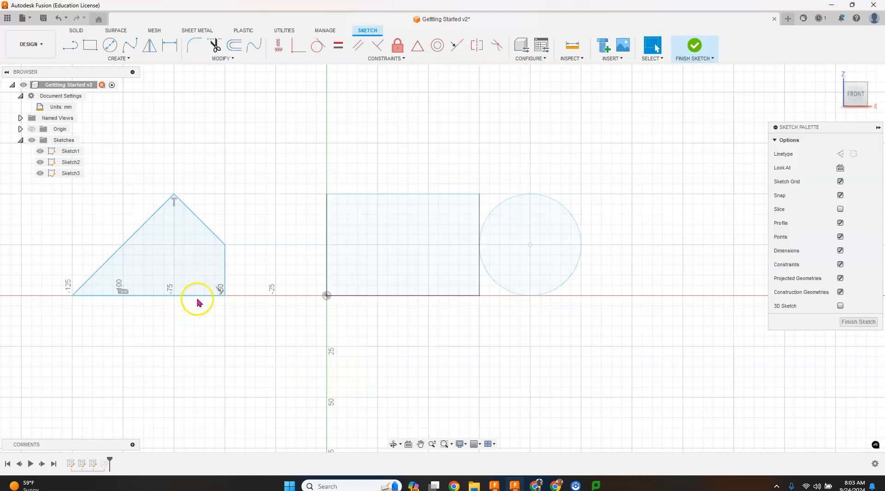
{"action": "left_click", "coordinate": [170, 46]}
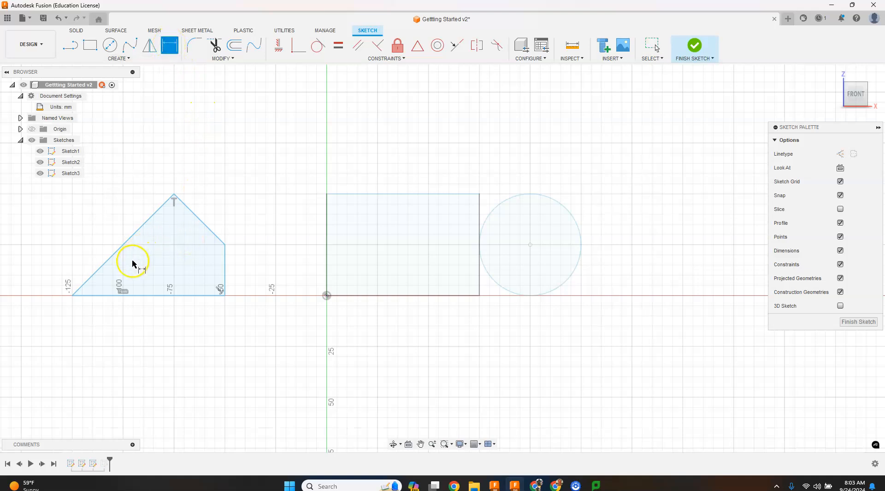
{"action": "left_click", "coordinate": [72, 295]}
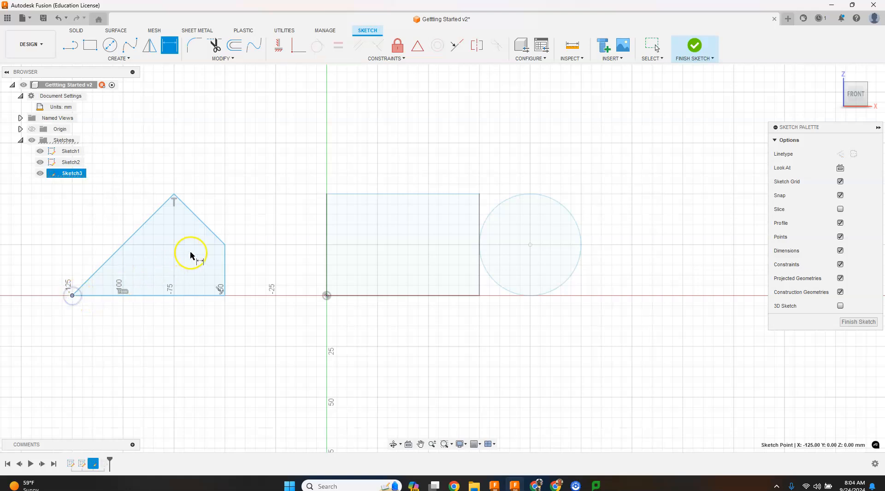
{"action": "left_click", "coordinate": [225, 245]}
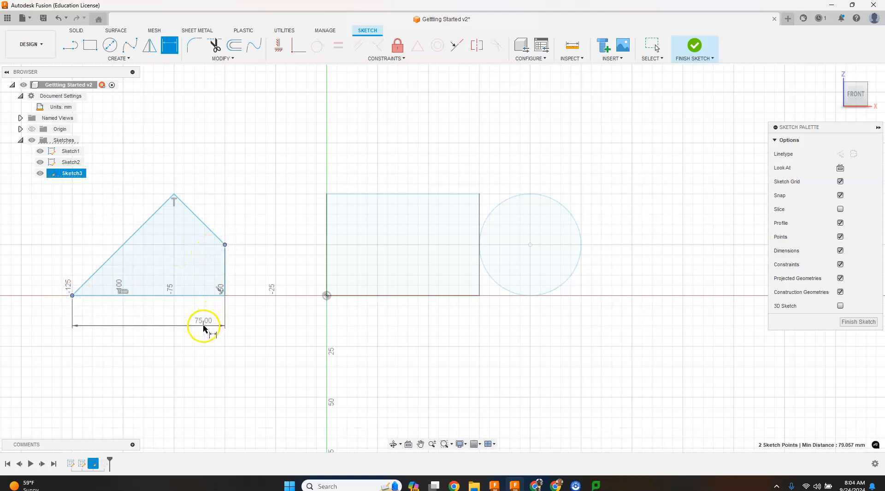
{"action": "left_click", "coordinate": [153, 323]}
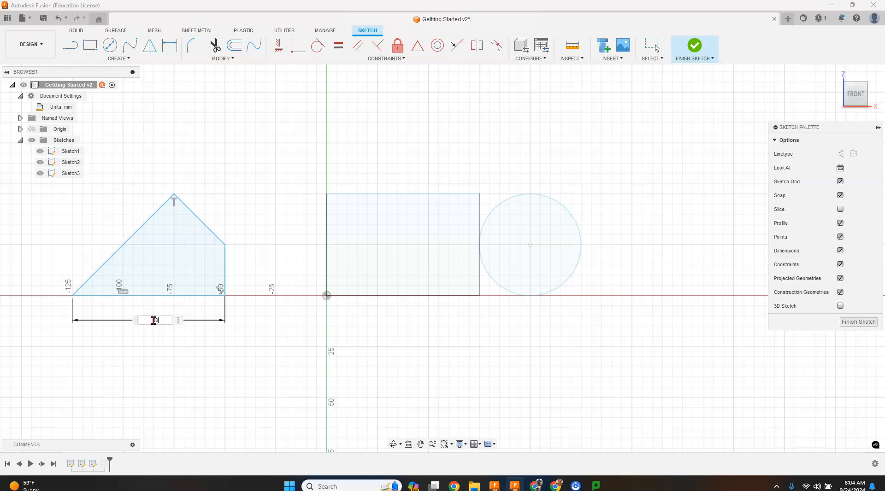
{"action": "type", "text": "80"}
{"action": "key", "text": "Return"}
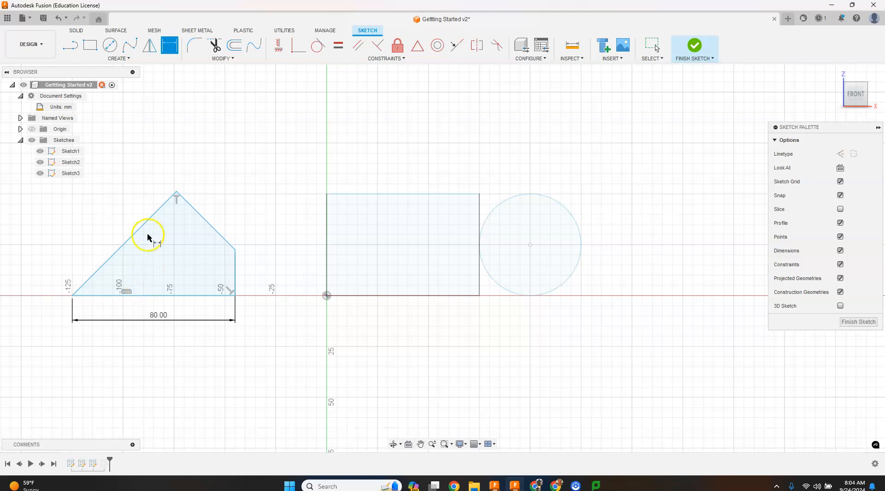
Dimension the polygon's right-hand sloping edge to 50 mm and finish the sketch
{"action": "left_click", "coordinate": [196, 217]}
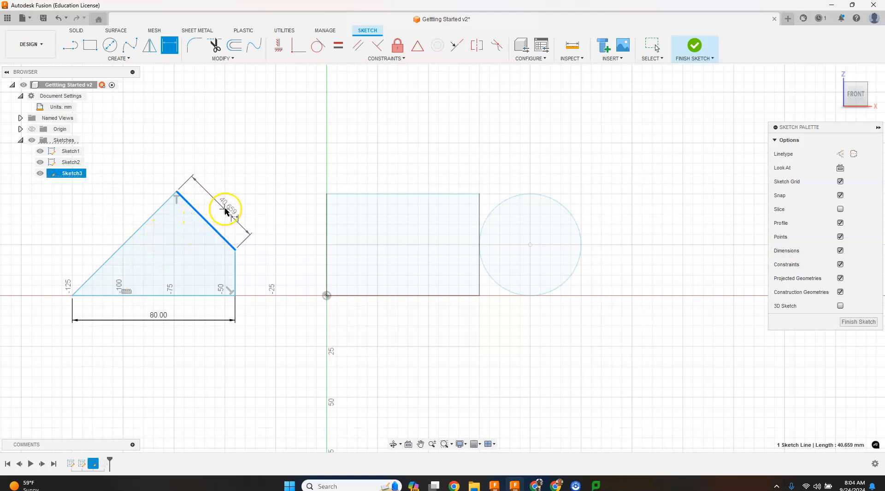
{"action": "left_click", "coordinate": [226, 213]}
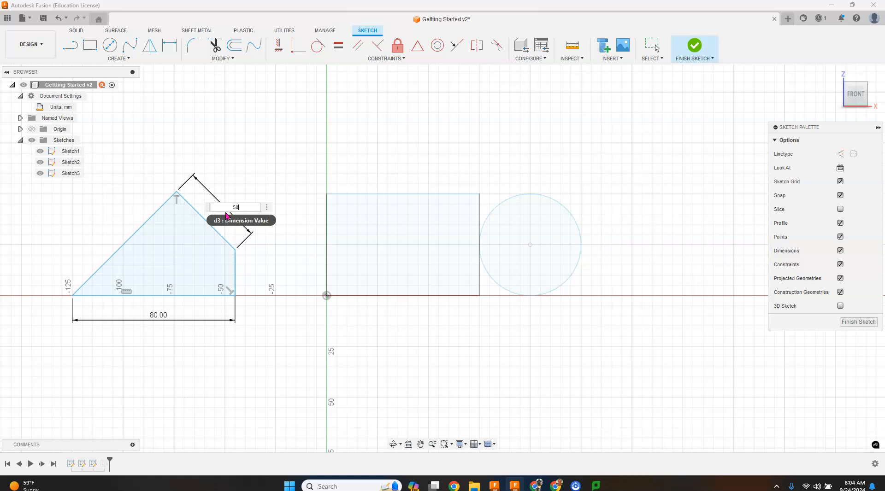
{"action": "key", "text": "Return"}
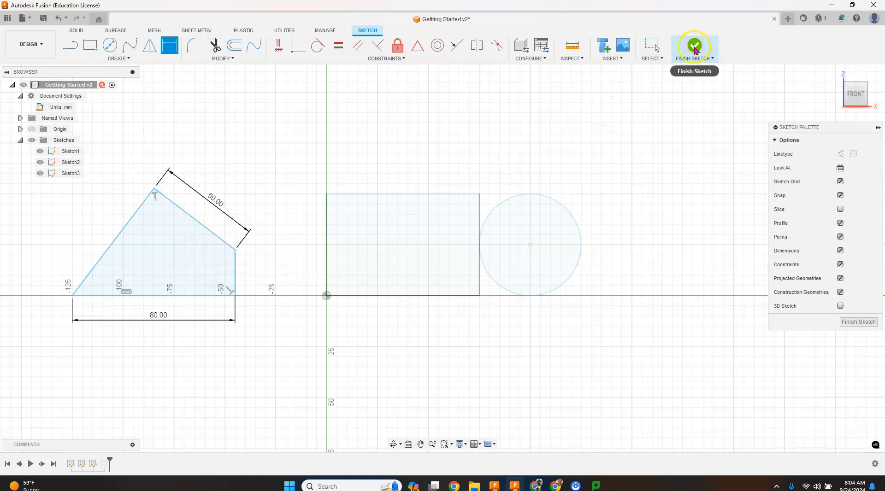
{"action": "left_click", "coordinate": [695, 46]}
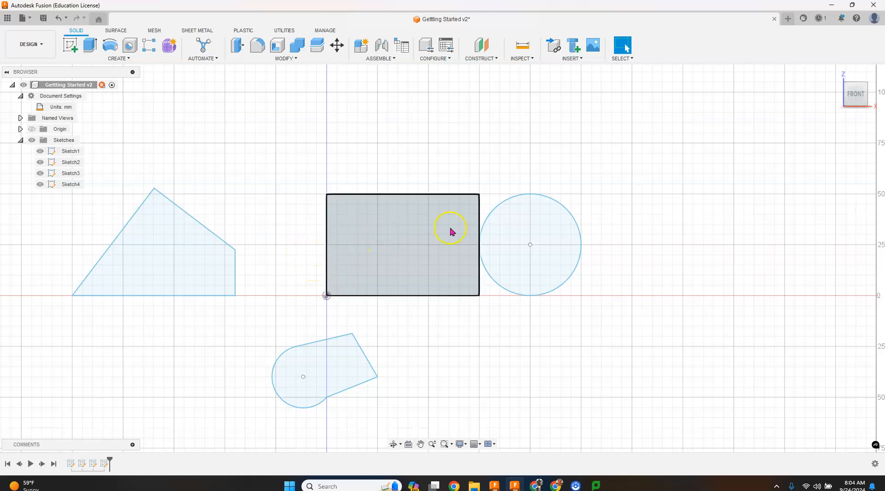
Extrude the rectangle profile 50 mm to one side as a new body
{"action": "left_click", "coordinate": [866, 86]}
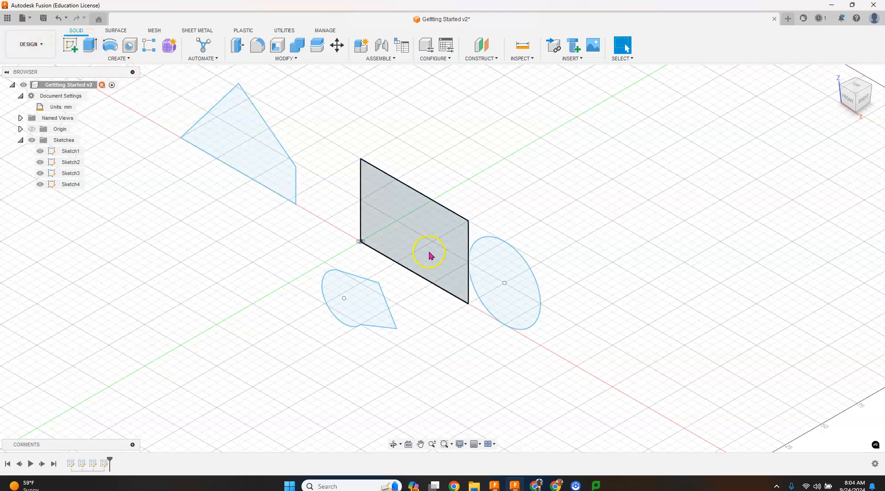
{"action": "left_click", "coordinate": [89, 47]}
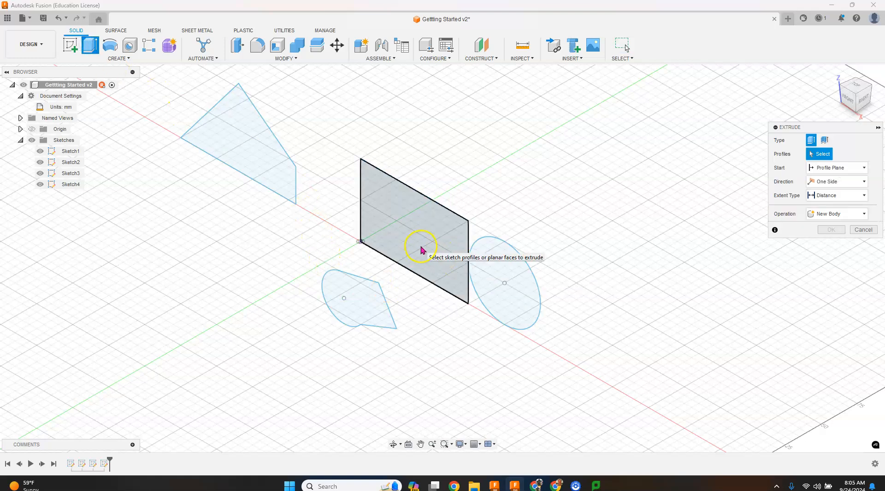
{"action": "left_click", "coordinate": [393, 219]}
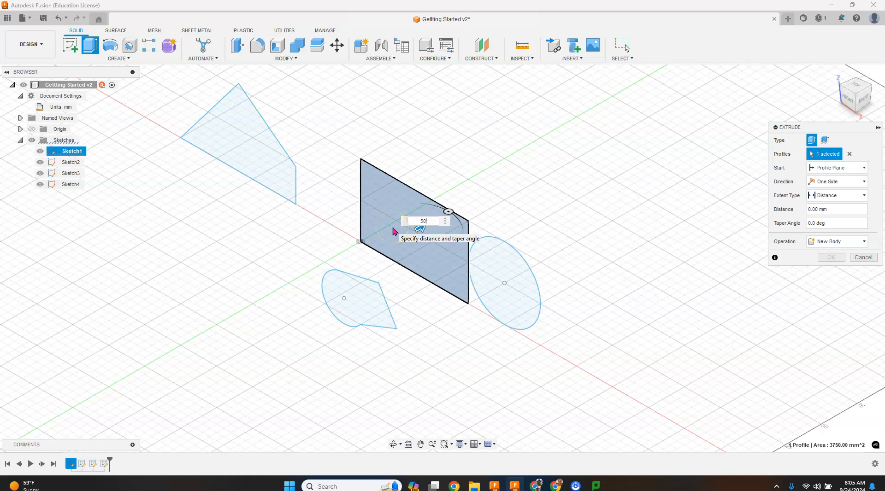
{"action": "key", "text": "Return"}
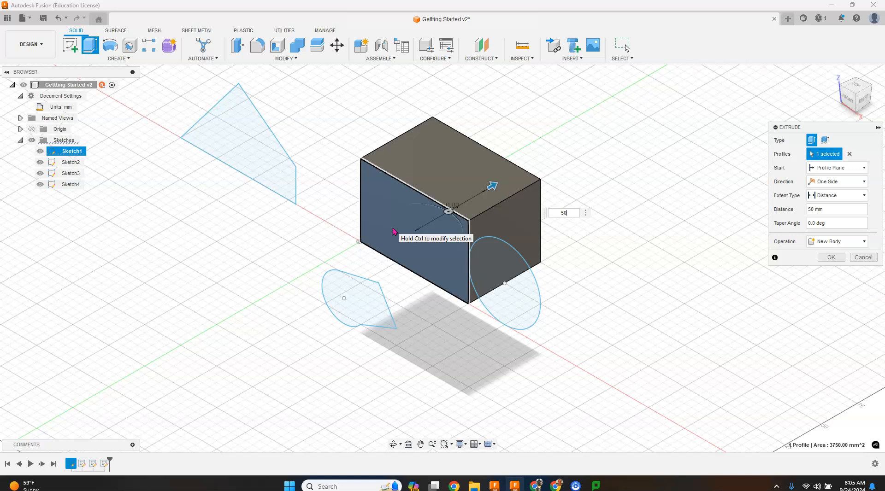
{"action": "key", "text": "Return"}
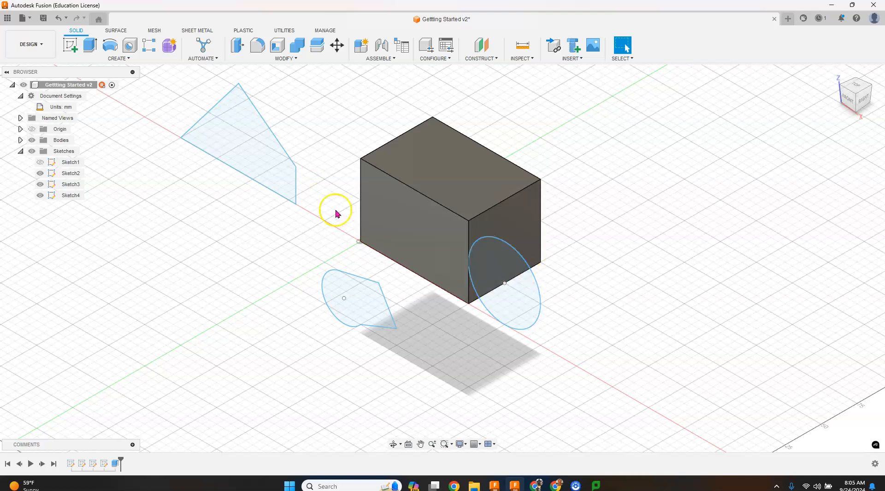
Extrude the irregular polygon profile 20 mm to one side as a new body
{"action": "left_click", "coordinate": [90, 45]}
{"action": "left_click", "coordinate": [258, 150]}
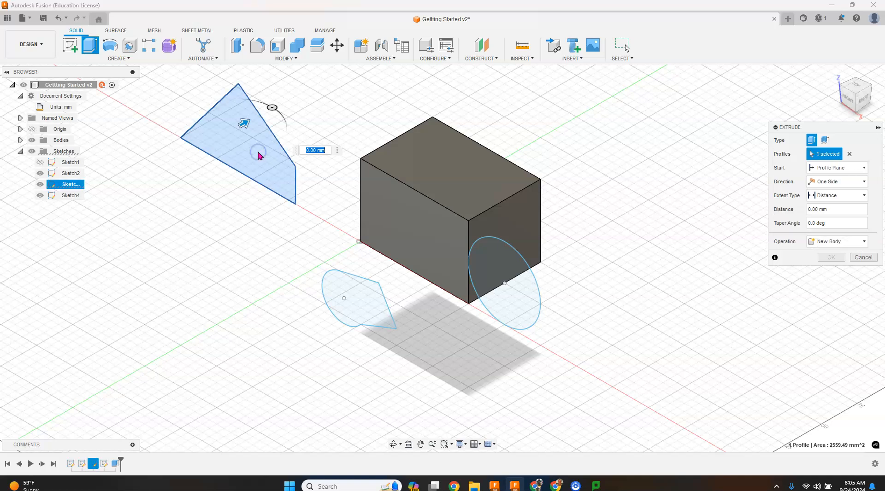
{"action": "type", "text": "20"}
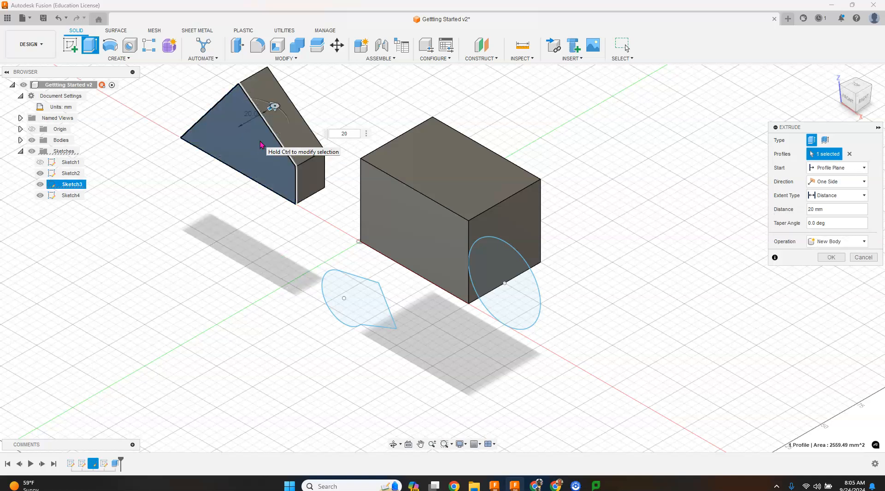
{"action": "key", "text": "Return"}
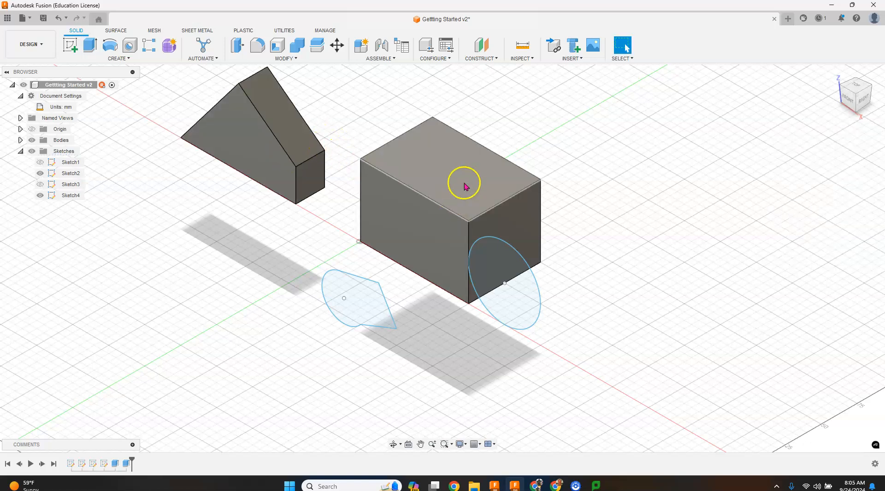
Extrude the circle profile beside the box 75 mm to one side as a new body
{"action": "left_click", "coordinate": [91, 46]}
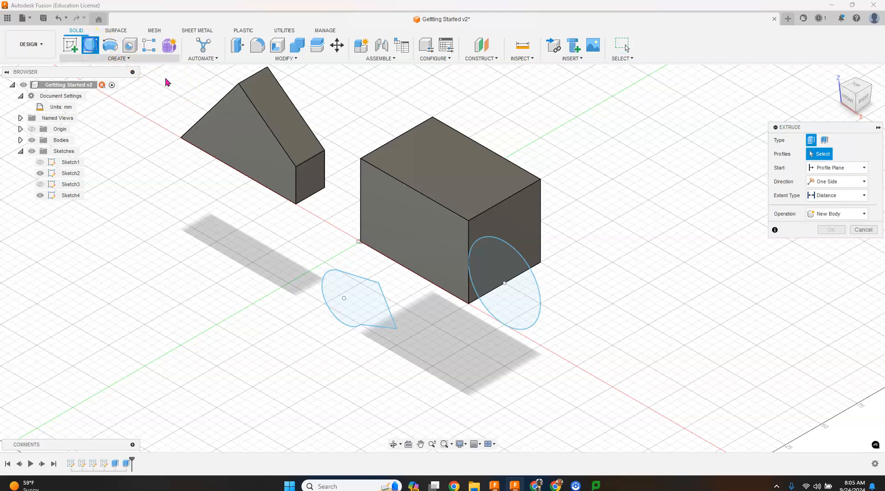
{"action": "left_click", "coordinate": [504, 270]}
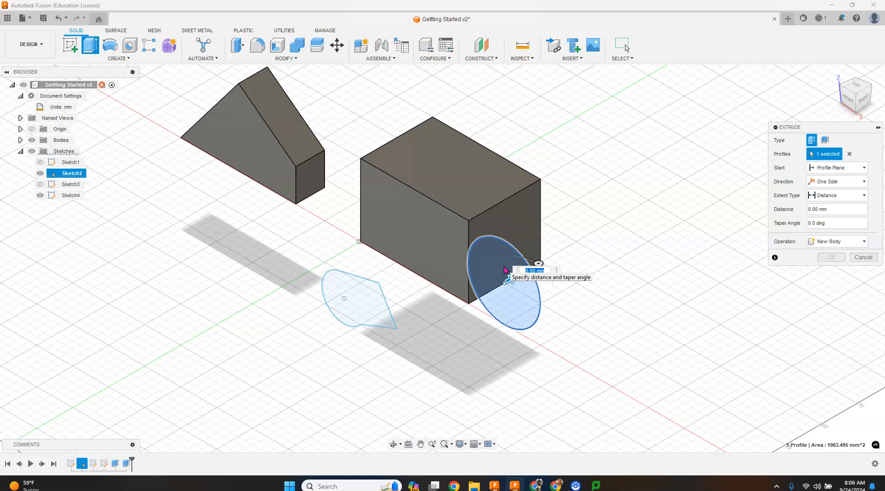
{"action": "key", "text": "Return"}
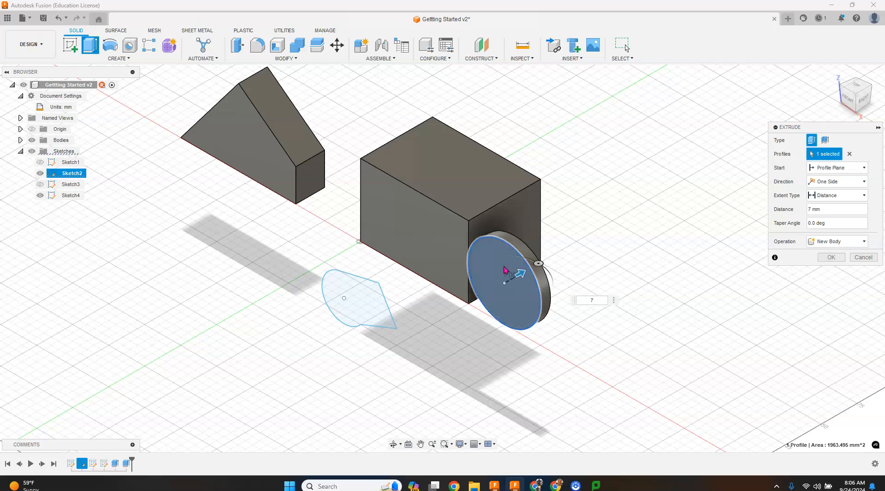
{"action": "key", "text": "Return"}
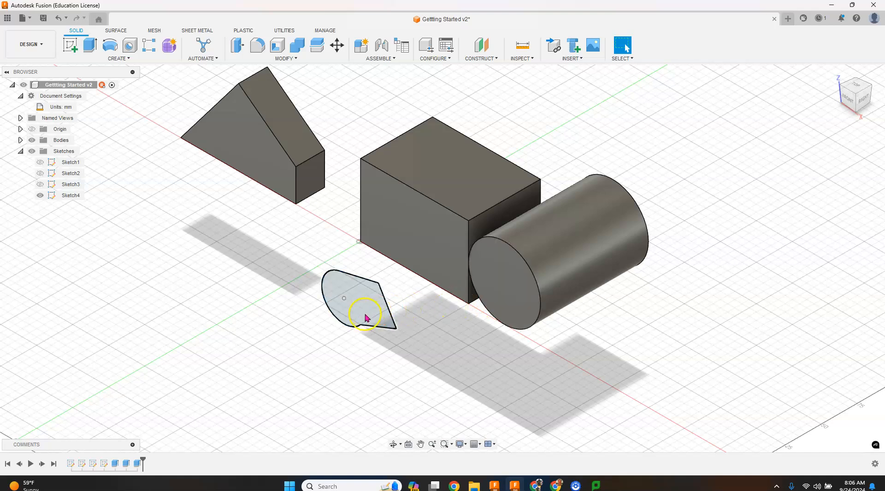
Extrude the remaining profile with the rounded end below the box 42 mm to one side as a new body
{"action": "left_click", "coordinate": [358, 306]}
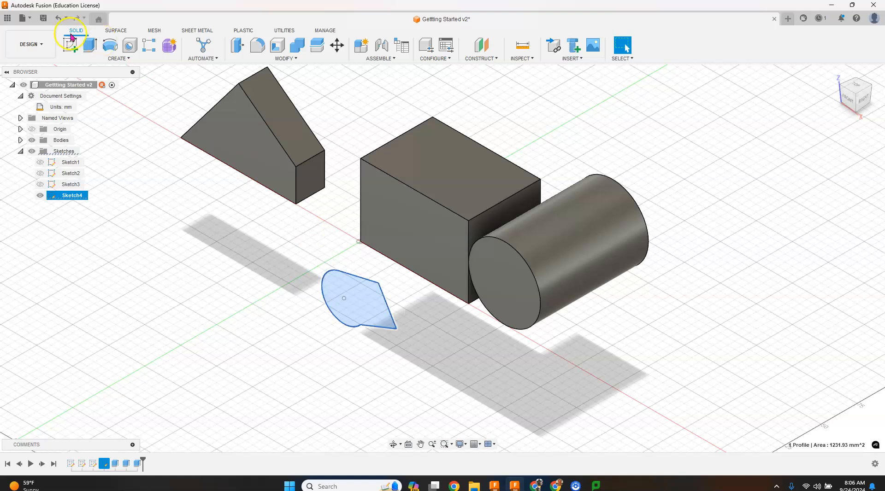
{"action": "left_click", "coordinate": [90, 45]}
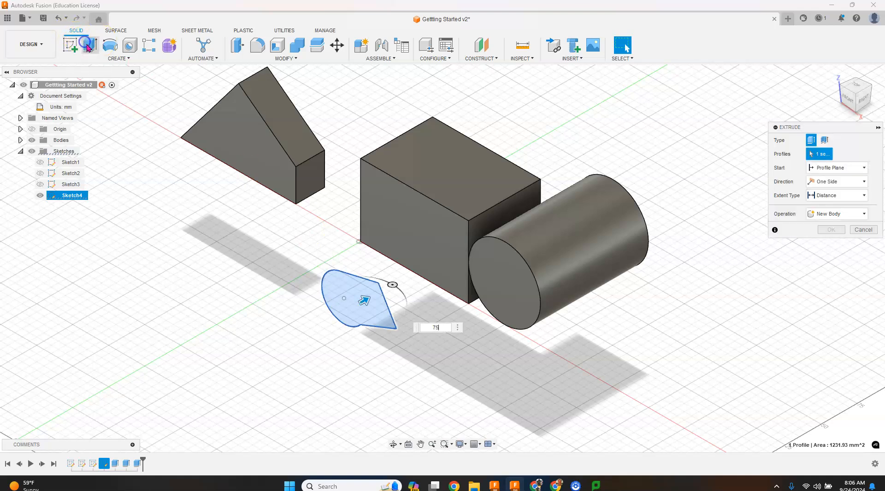
{"action": "left_click", "coordinate": [352, 303]}
{"action": "left_click", "coordinate": [363, 300]}
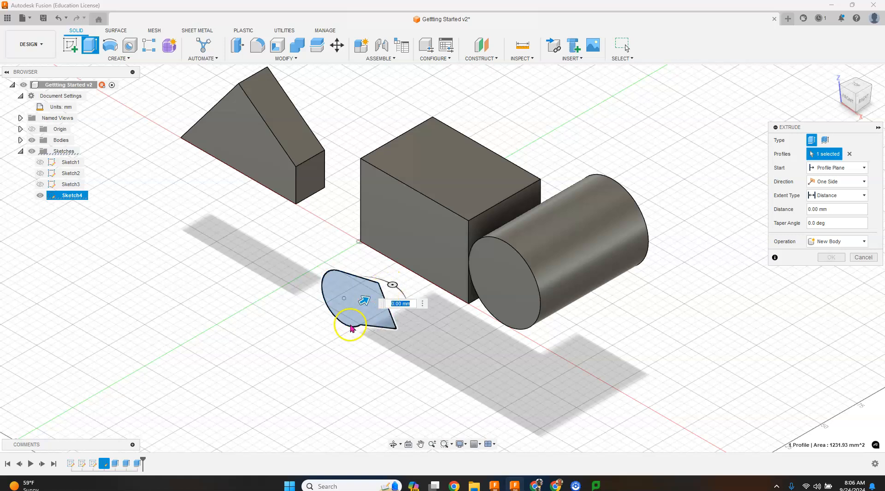
{"action": "type", "text": "4"}
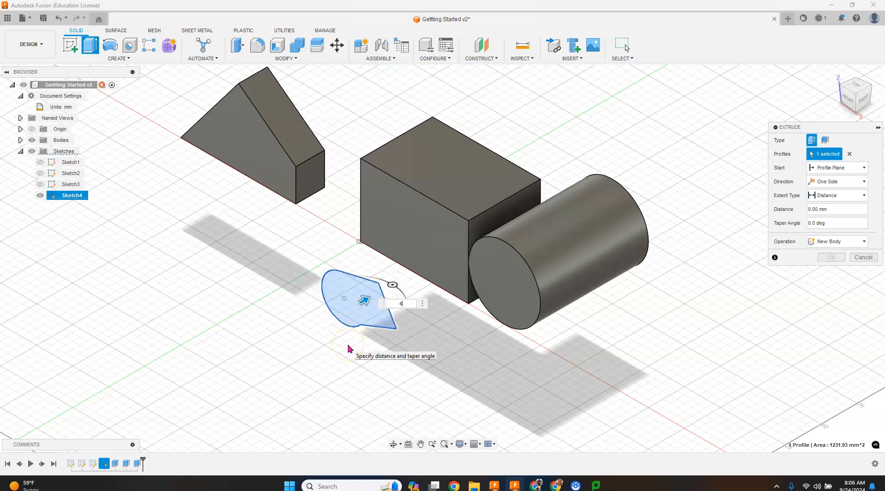
{"action": "type", "text": "2"}
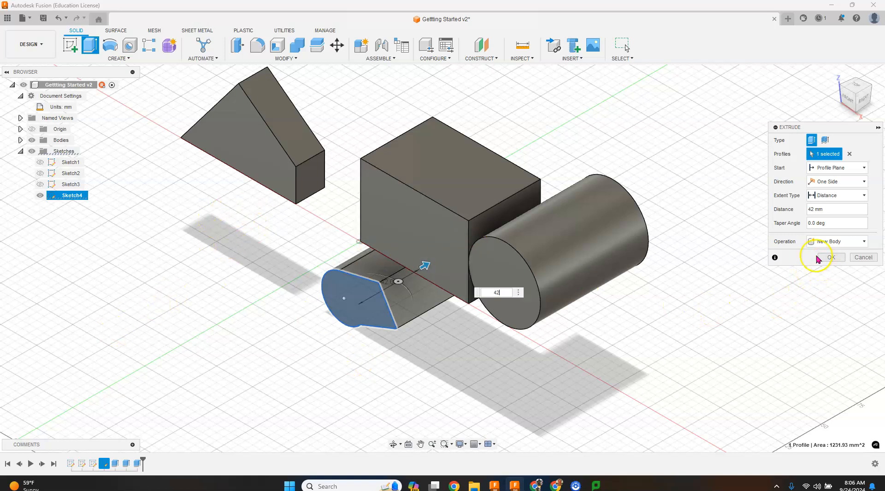
{"action": "left_click", "coordinate": [832, 258]}
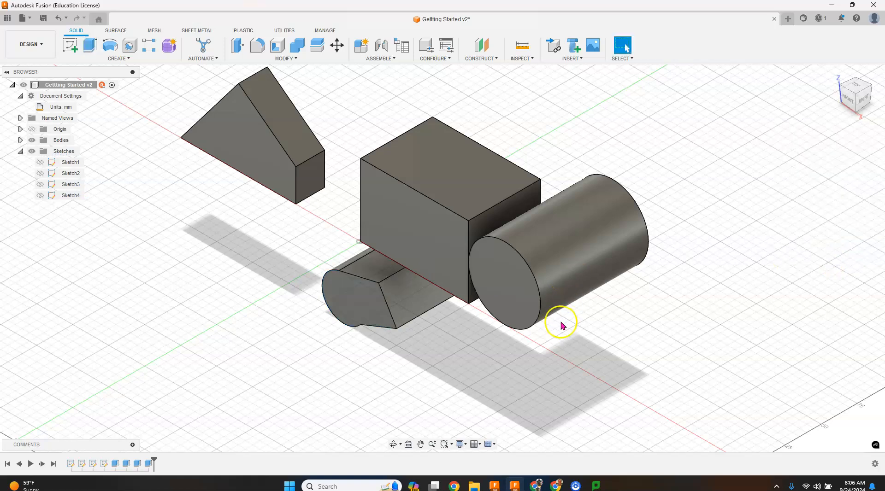
Examine the four extruded bodies from the front and from an isometric angle
{"action": "scroll", "coordinate": [449, 292], "scroll_direction": "up", "scroll_amount": 1}
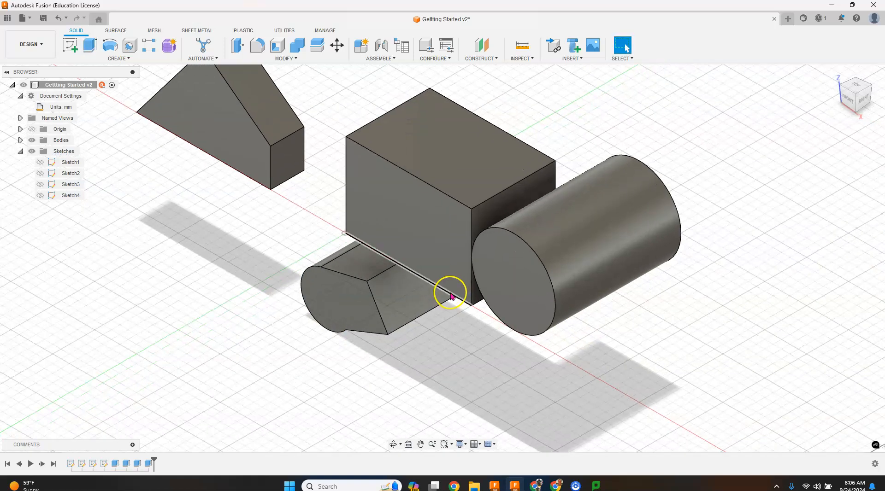
{"action": "scroll", "coordinate": [449, 292], "scroll_direction": "down", "scroll_amount": 2}
{"action": "scroll", "coordinate": [449, 139], "scroll_direction": "up", "scroll_amount": 1}
{"action": "scroll", "coordinate": [448, 145], "scroll_direction": "down", "scroll_amount": 2}
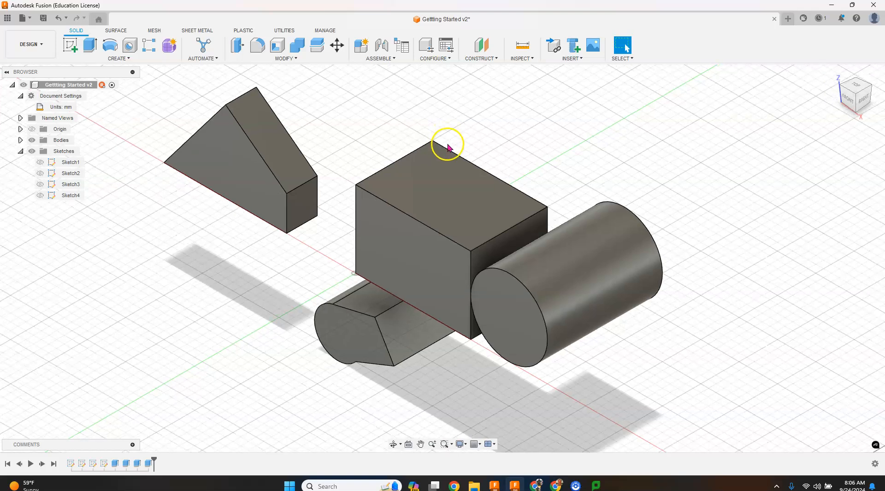
{"action": "left_click", "coordinate": [851, 102]}
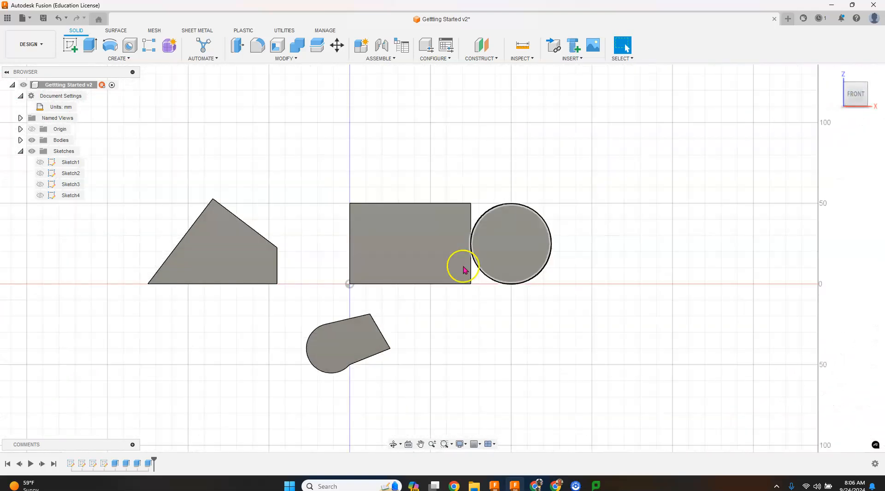
{"action": "left_click", "coordinate": [867, 82]}
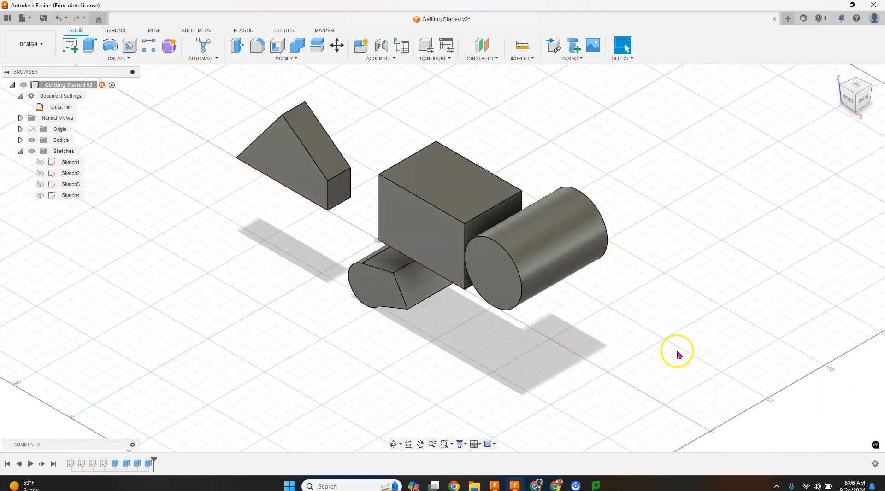
{"action": "scroll", "coordinate": [616, 235], "scroll_direction": "up", "scroll_amount": 2}
{"action": "scroll", "coordinate": [616, 225], "scroll_direction": "down", "scroll_amount": 2}
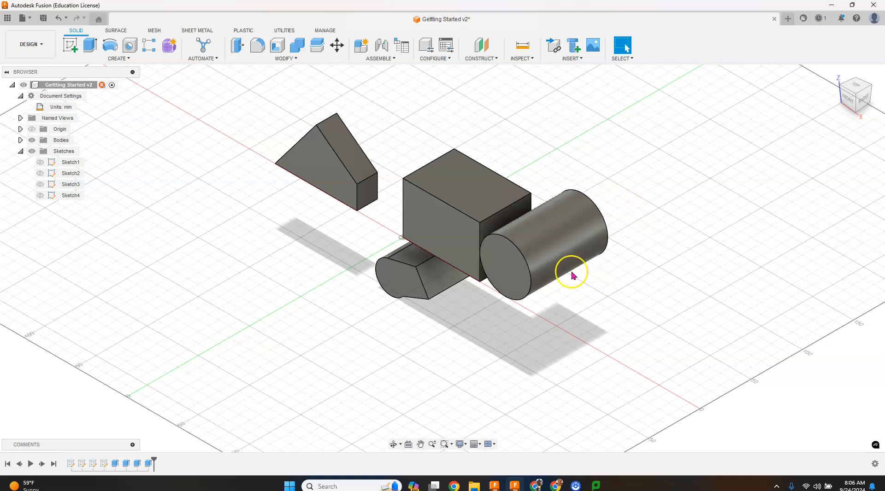